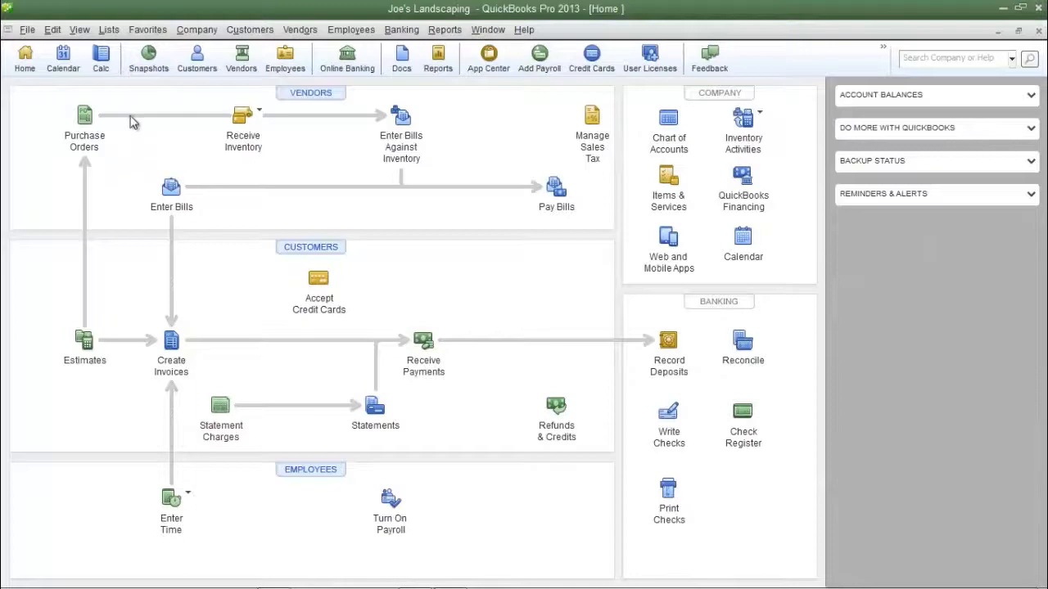
Open the item list and select the Local Sales Tax item.
click(109, 30)
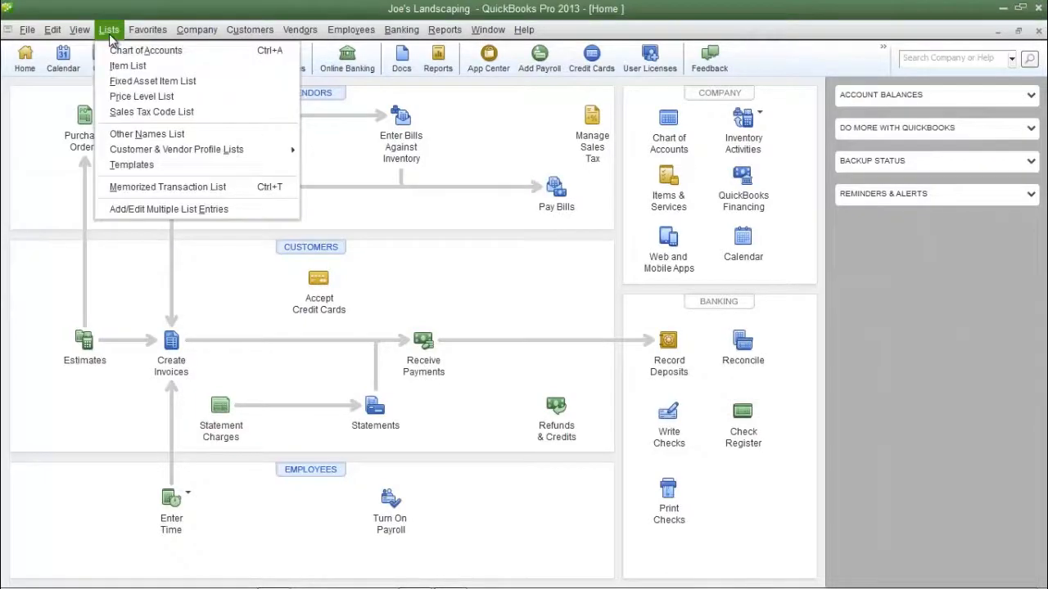
click(137, 70)
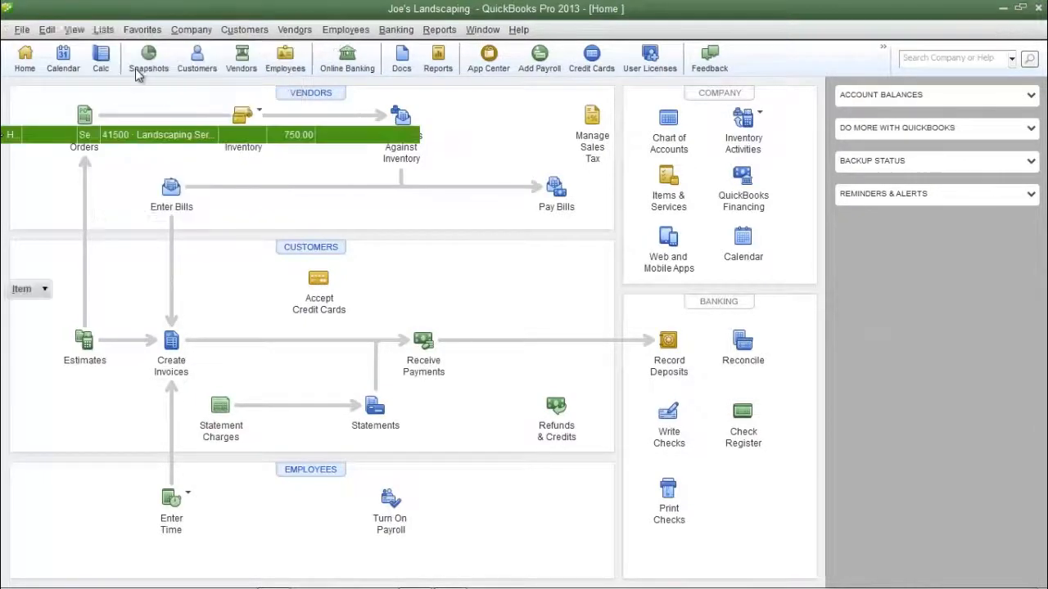
click(173, 244)
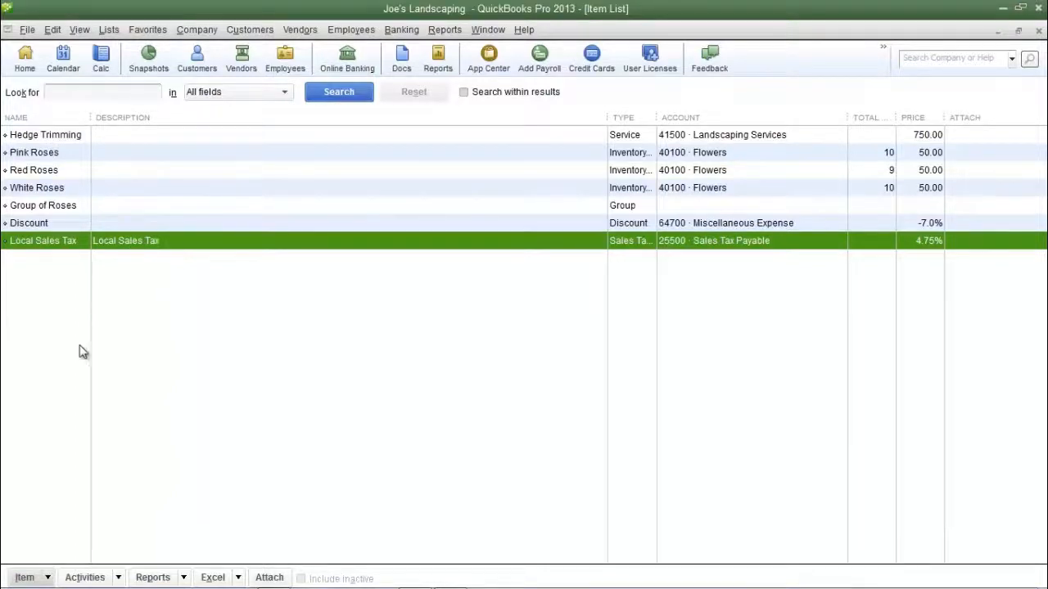
Start a new item of type Sales Tax Item and name it State Sales Tax.
click(33, 577)
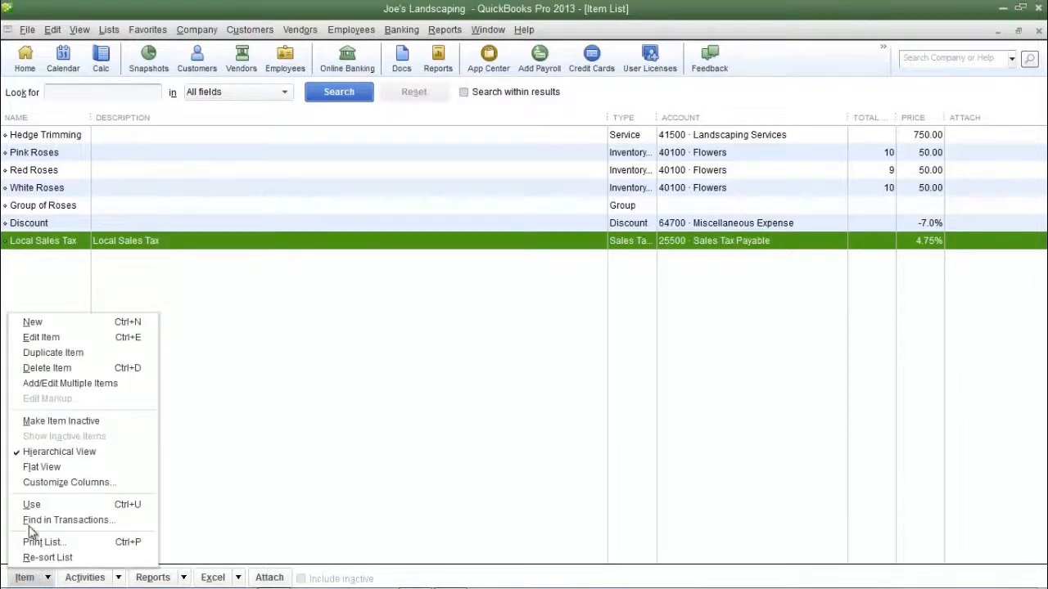
click(179, 308)
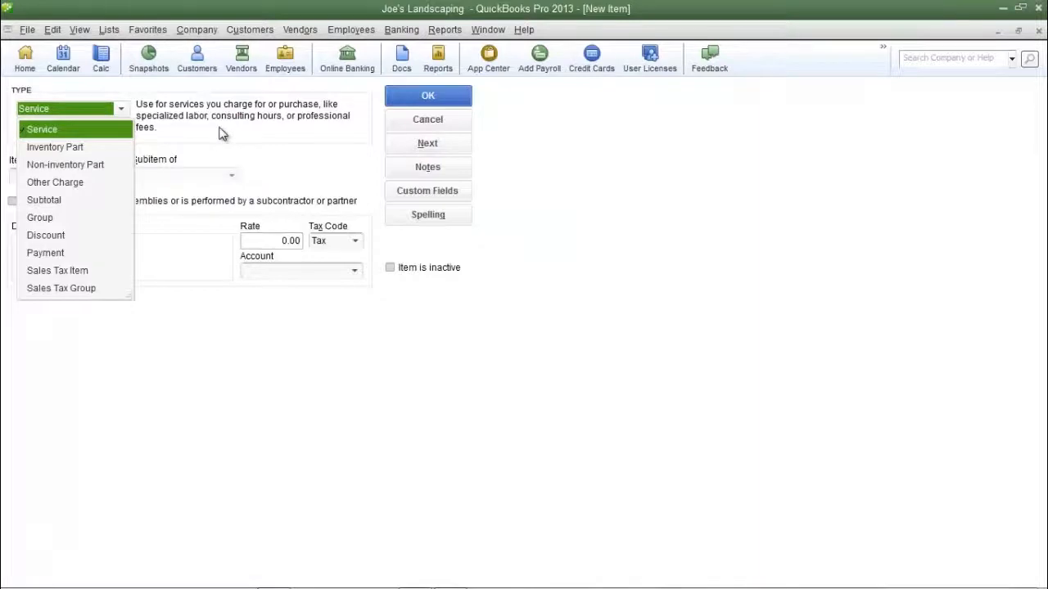
click(90, 270)
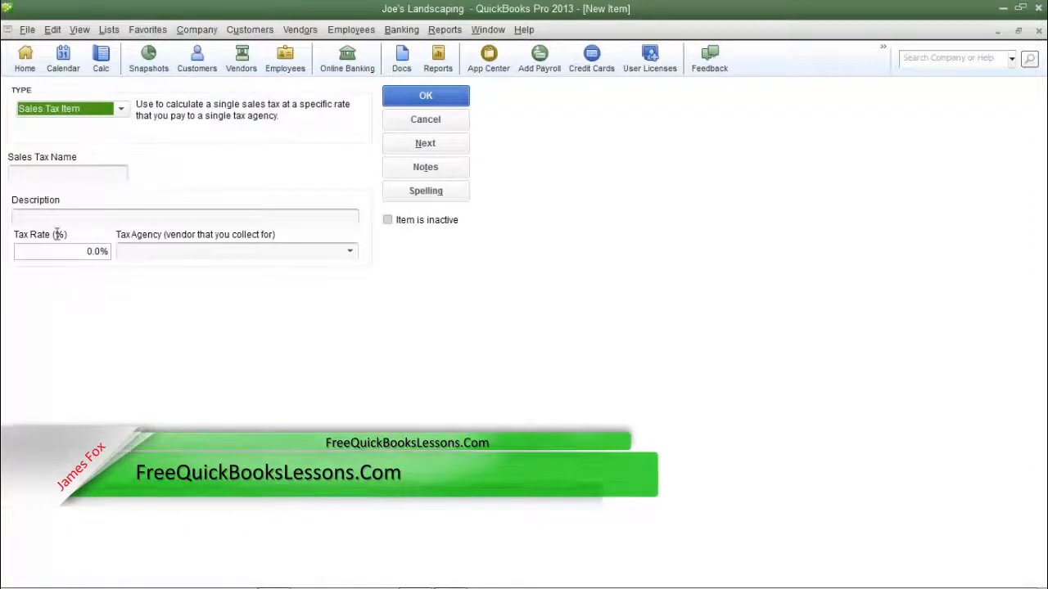
click(68, 172)
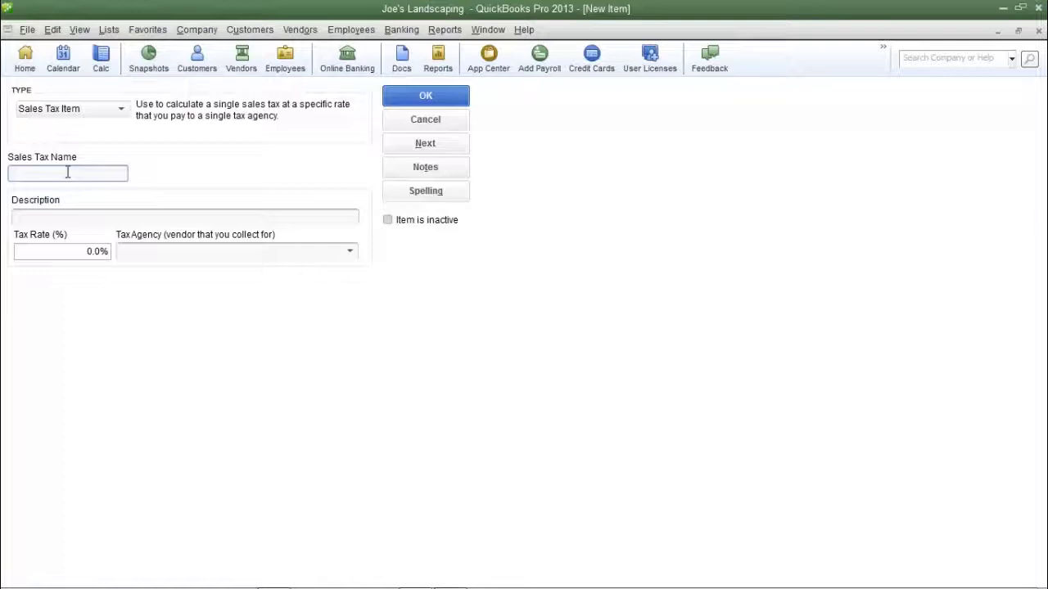
text(State Sales Tax)
key(Tab)
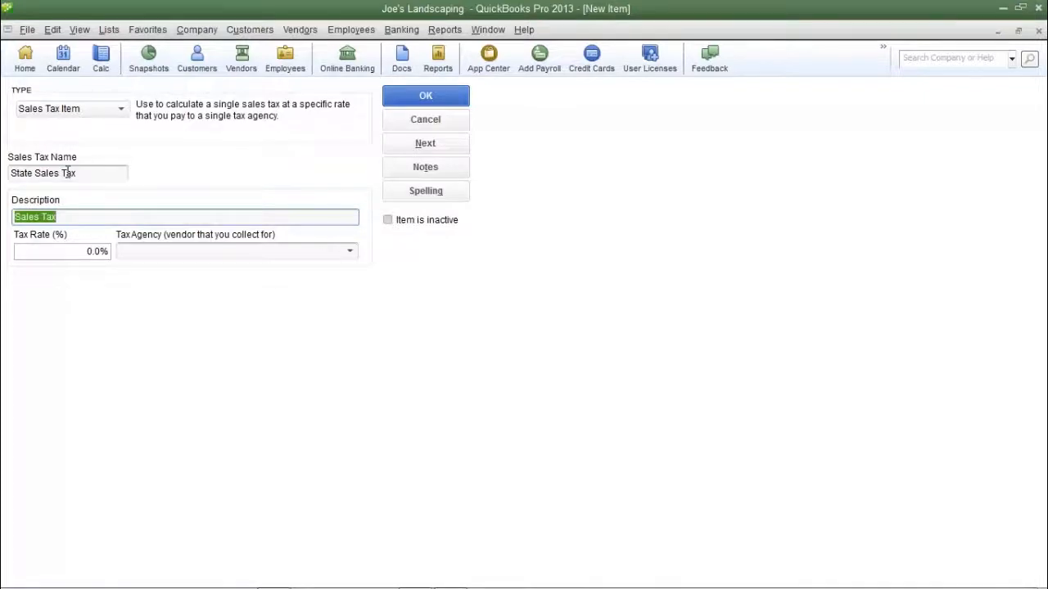
Set the tax rate of the State Sales Tax item to 5.25%.
click(73, 251)
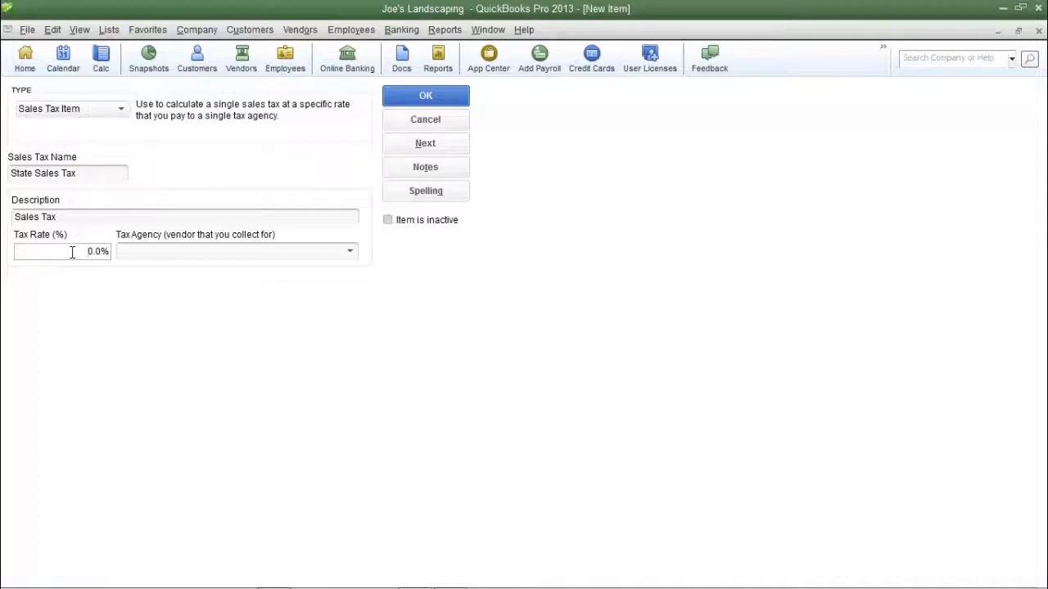
drag(72, 252, 148, 242)
text(5.25)
key(Tab)
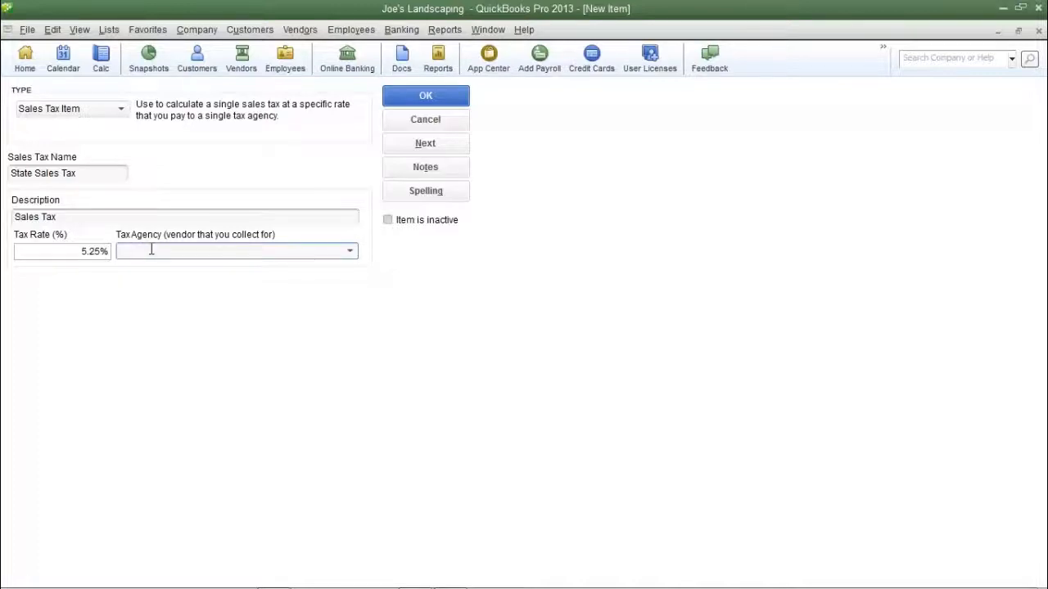
Add a new vendor as the tax agency, named State of California Department of Revenue.
click(350, 254)
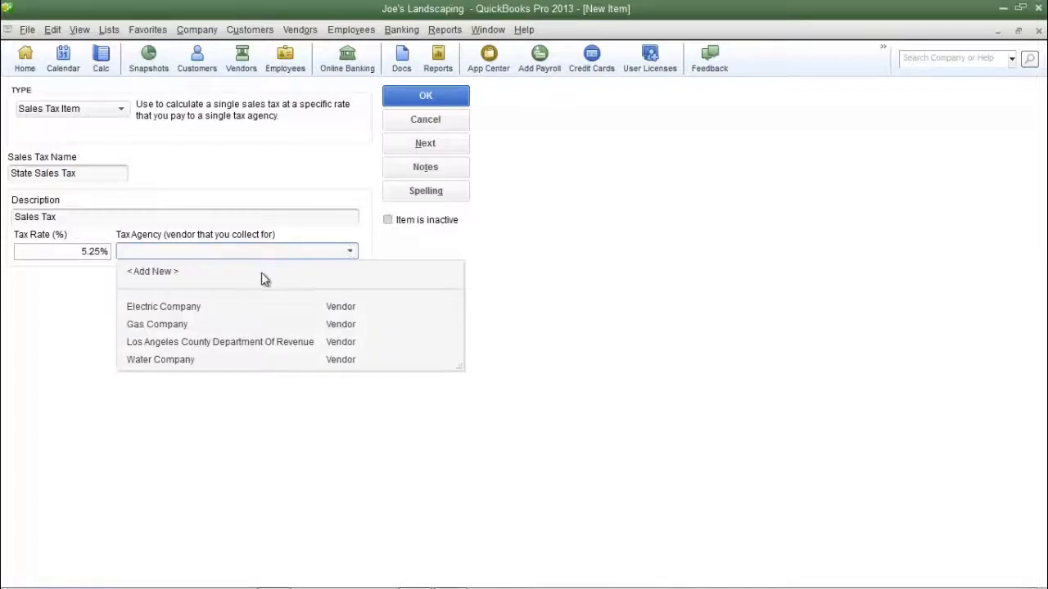
click(261, 275)
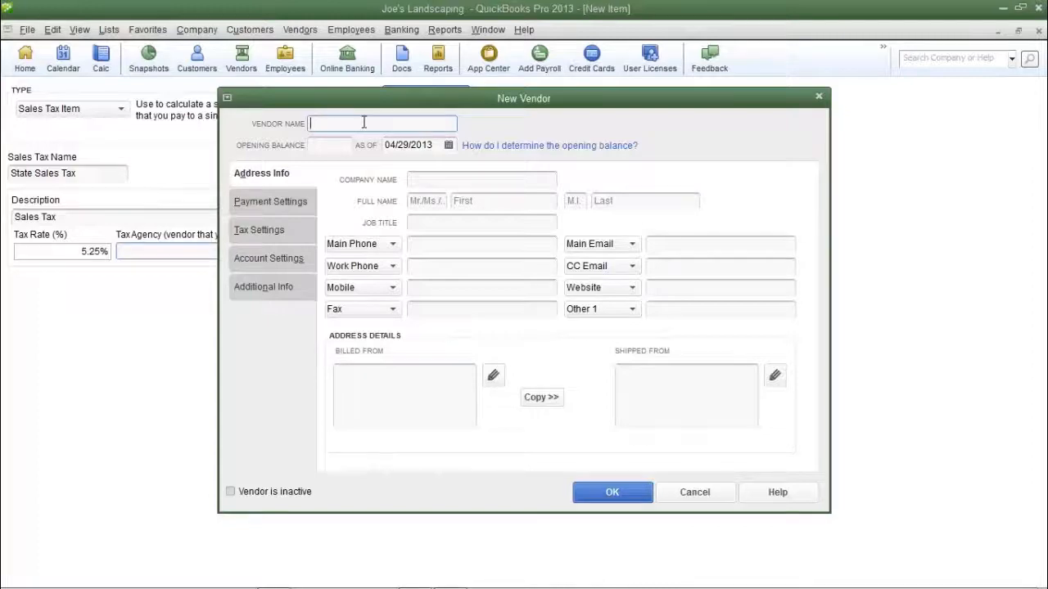
text(State of Califor)
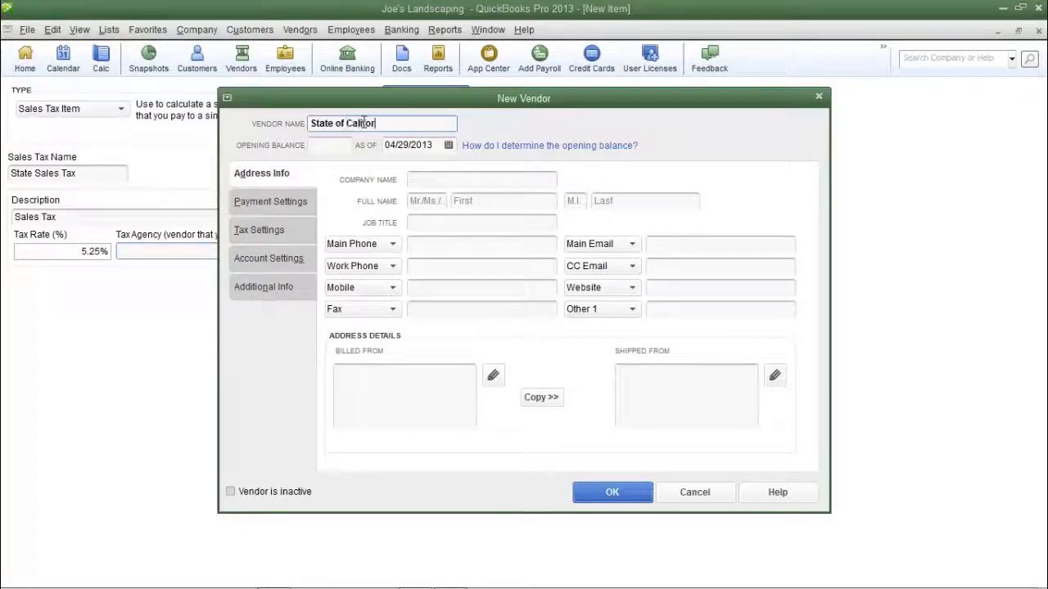
text(nia Department of Revenue)
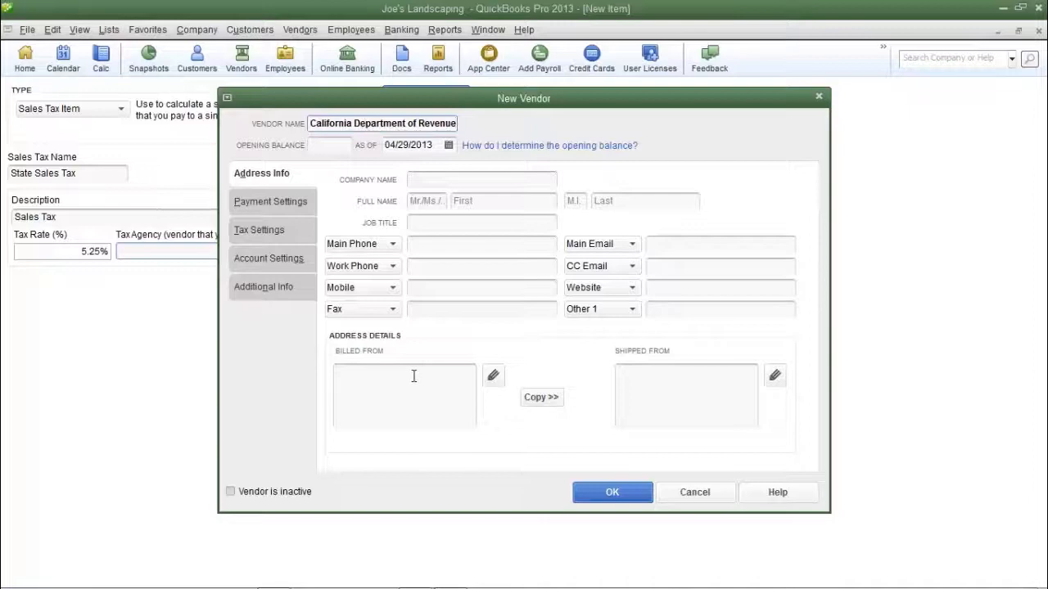
Enter the new vendor's billed-from postal address and save the vendor as the item's tax agency.
click(370, 376)
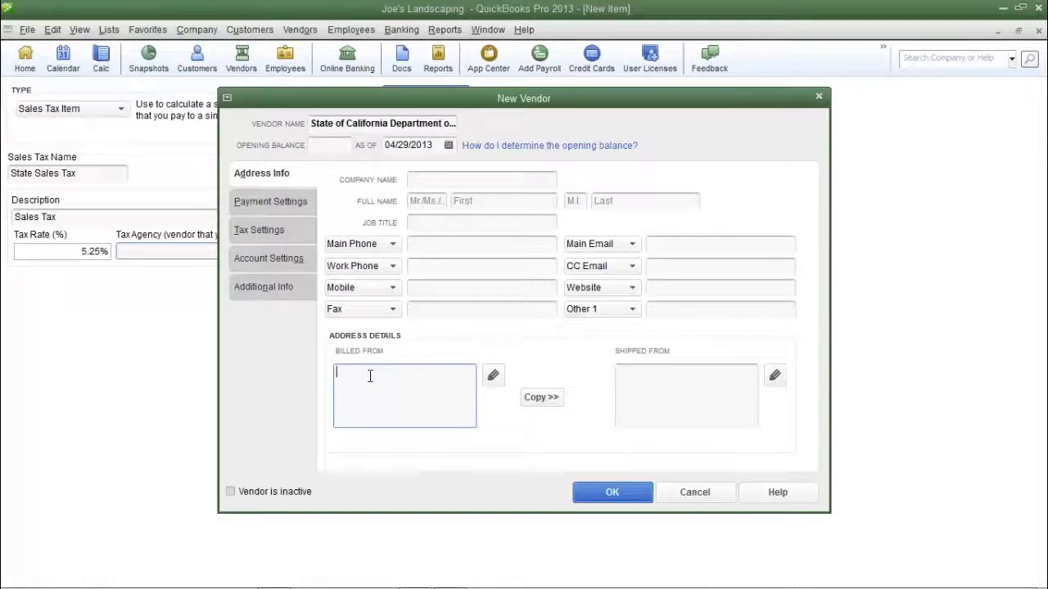
text(123 Main Street)
key(Return)
text(Beverly)
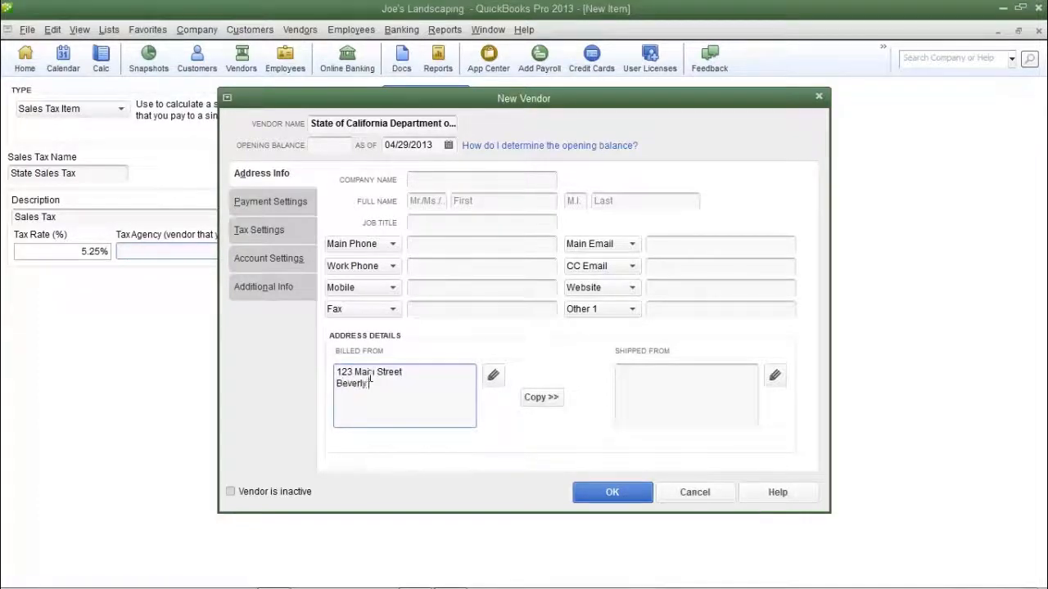
text( Hills, CA 90210)
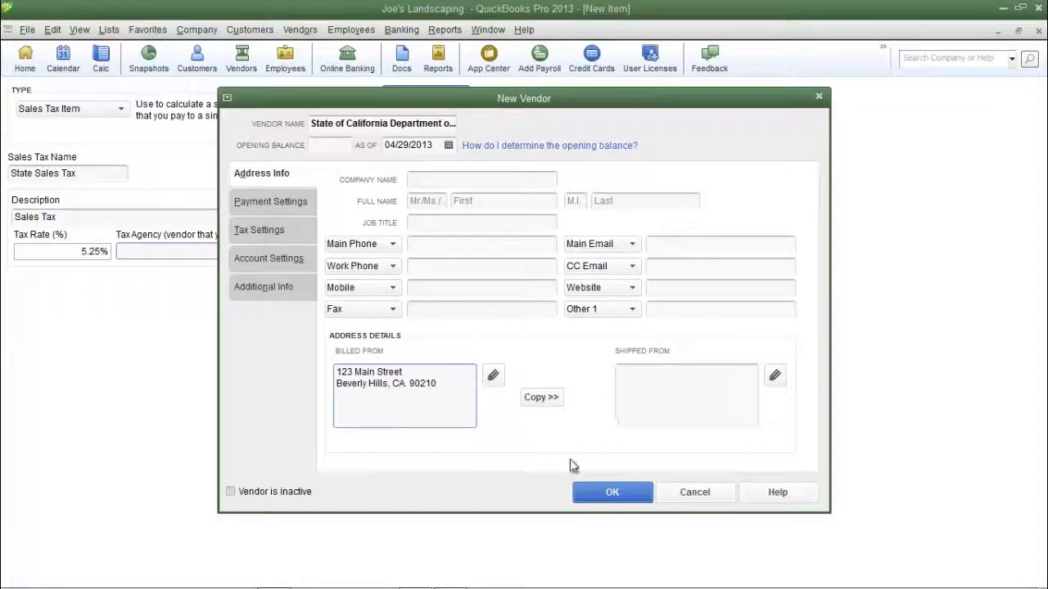
click(610, 496)
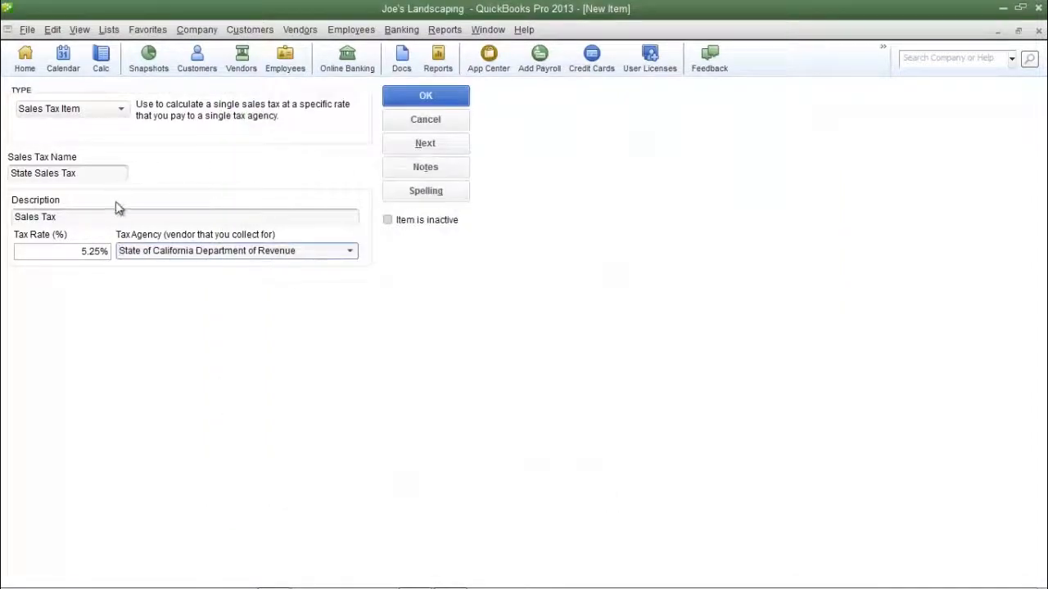
Save the State Sales Tax item and select the Local and State Sales Tax entries in turn in the item list.
click(97, 172)
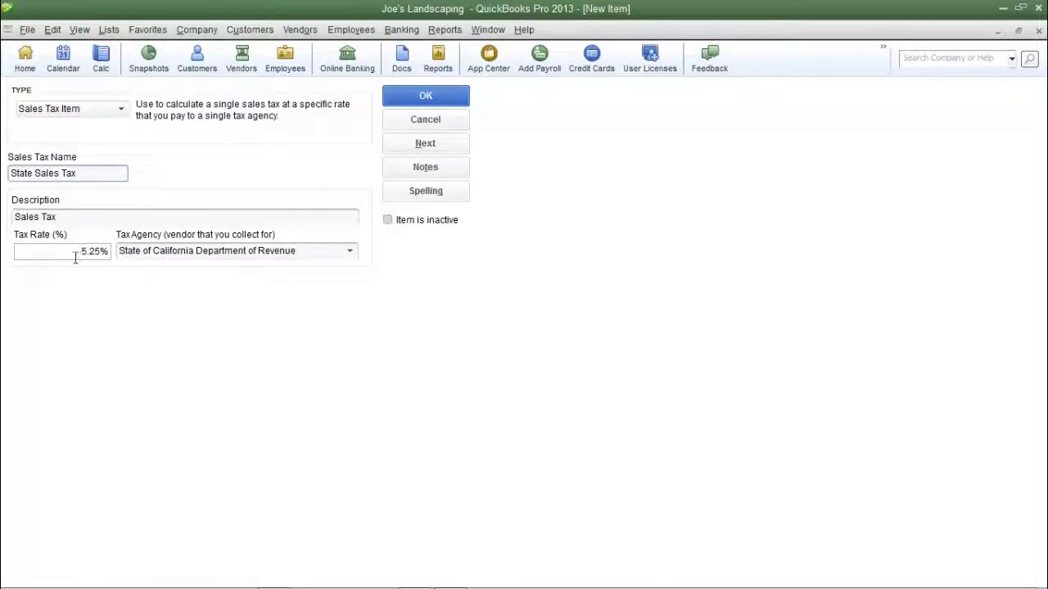
click(326, 252)
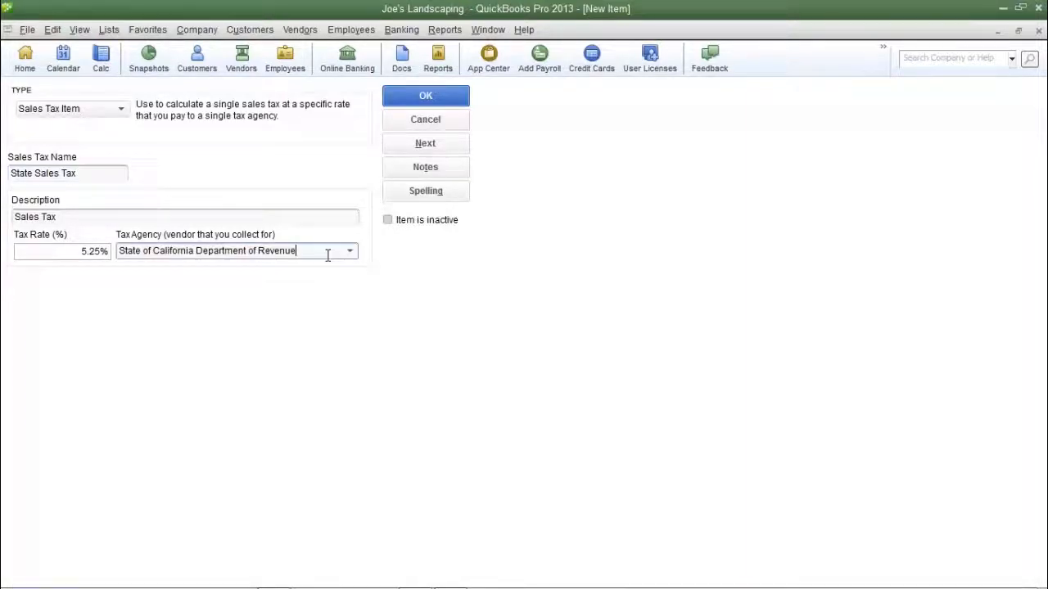
click(424, 97)
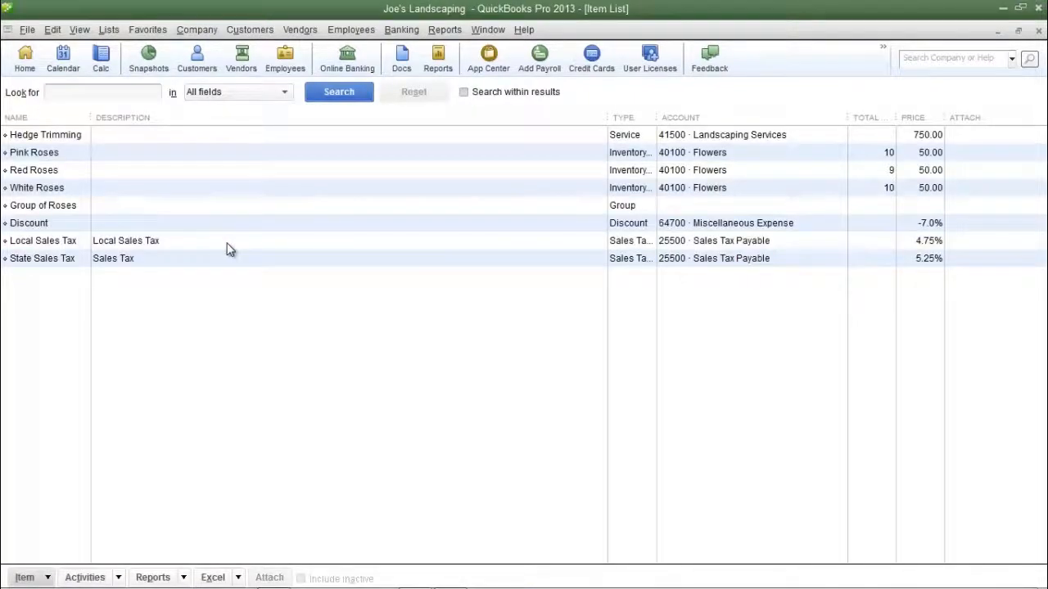
click(175, 246)
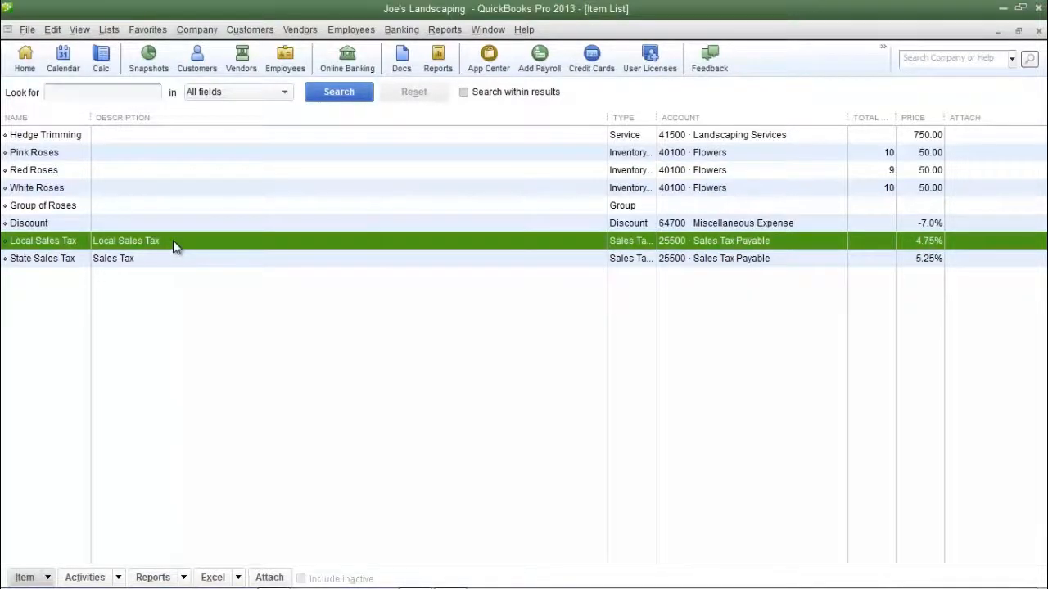
click(161, 258)
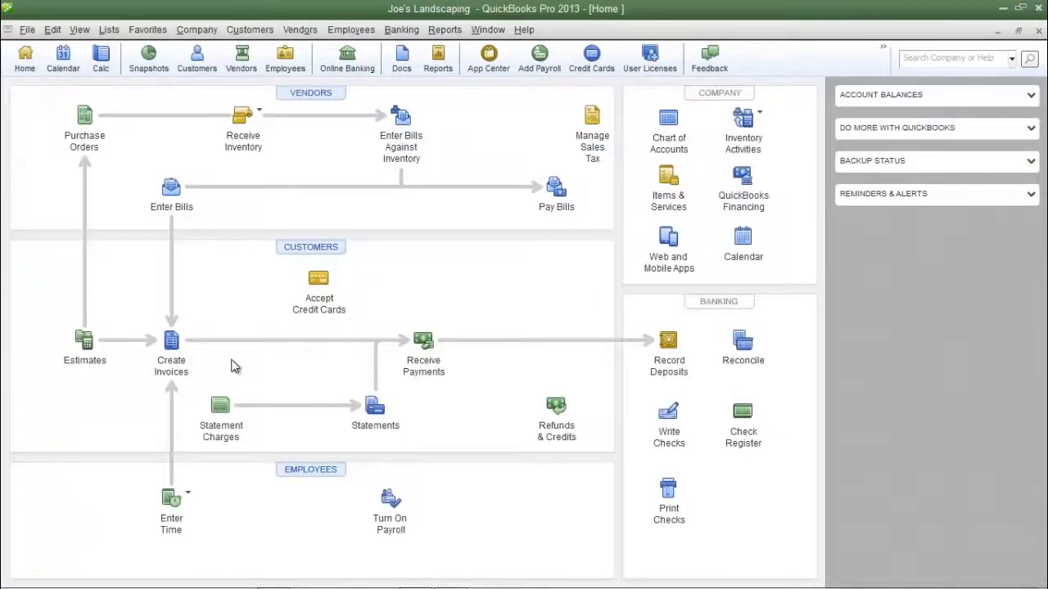
Create a new invoice for Huey Company with Red Roses as the first line item.
click(173, 364)
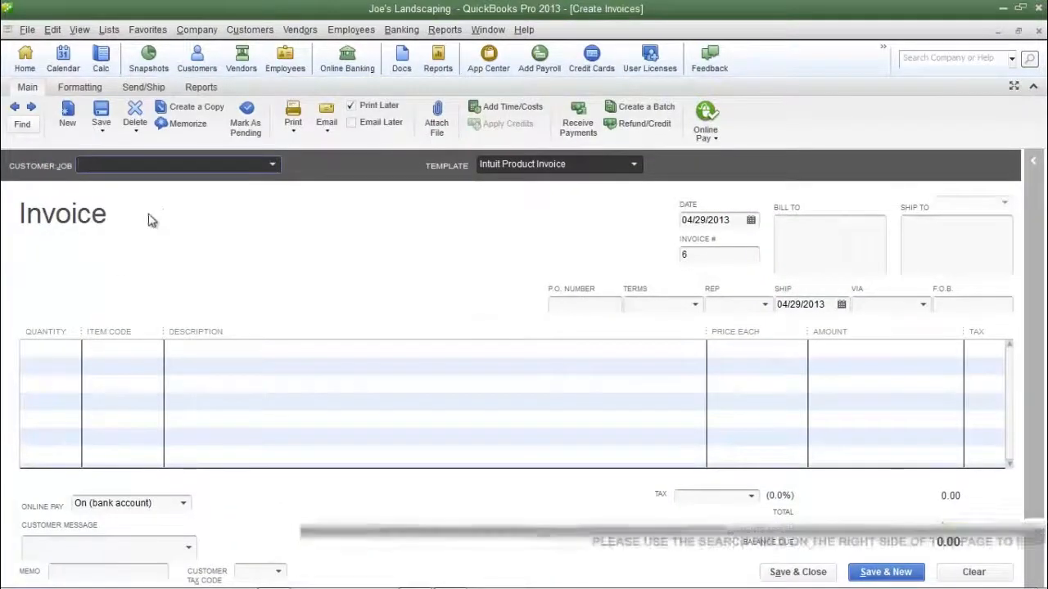
click(180, 164)
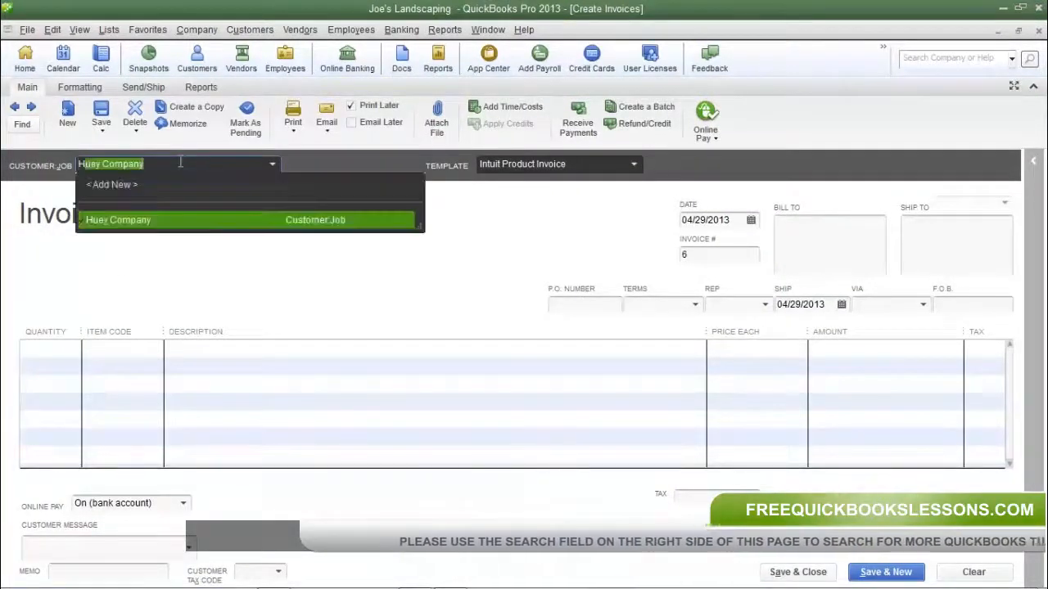
key(Tab)
click(90, 347)
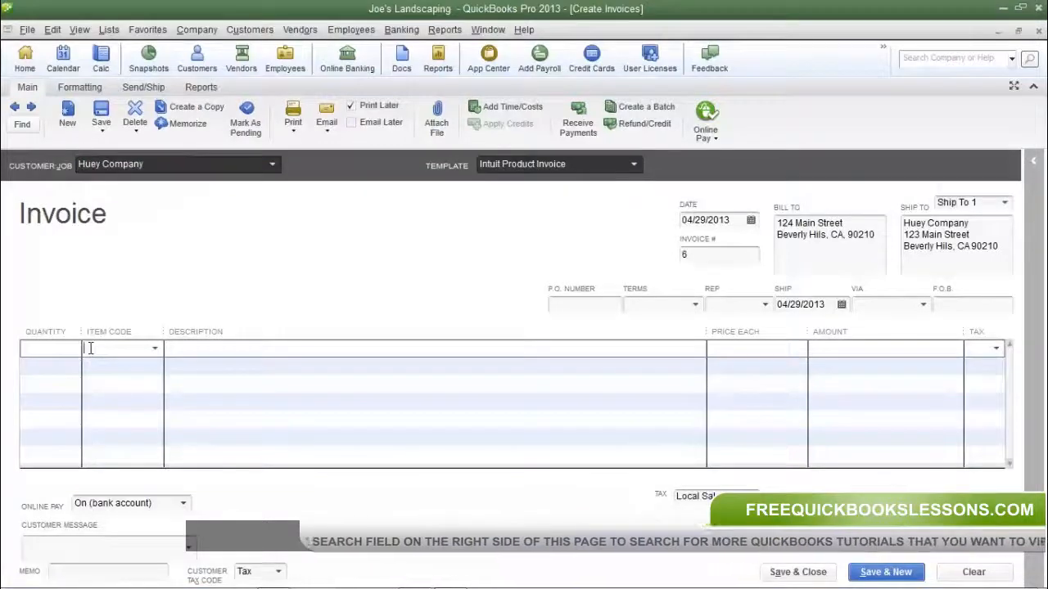
text(Red Roses)
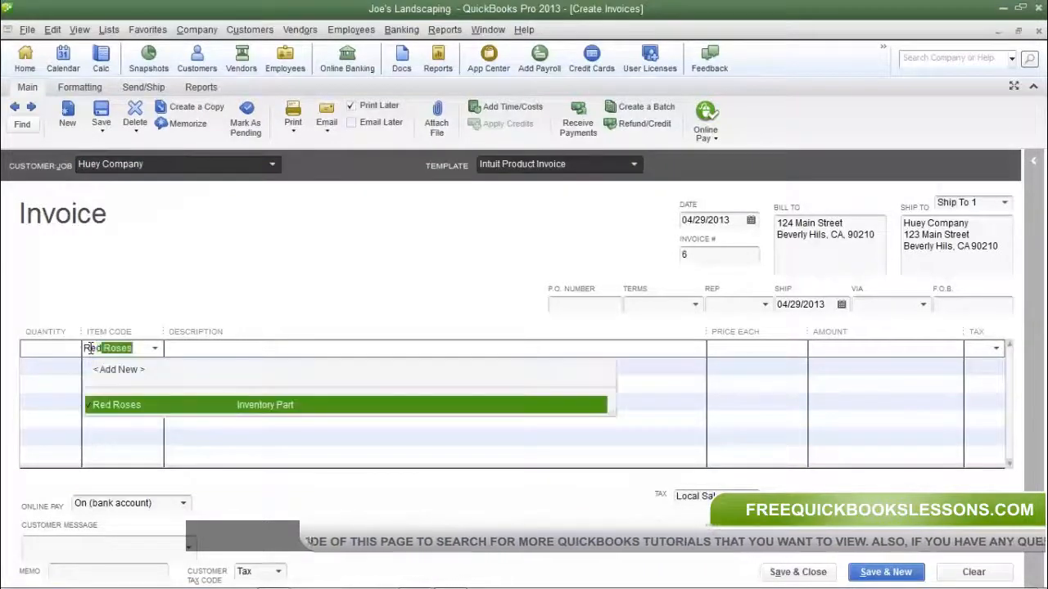
key(Tab)
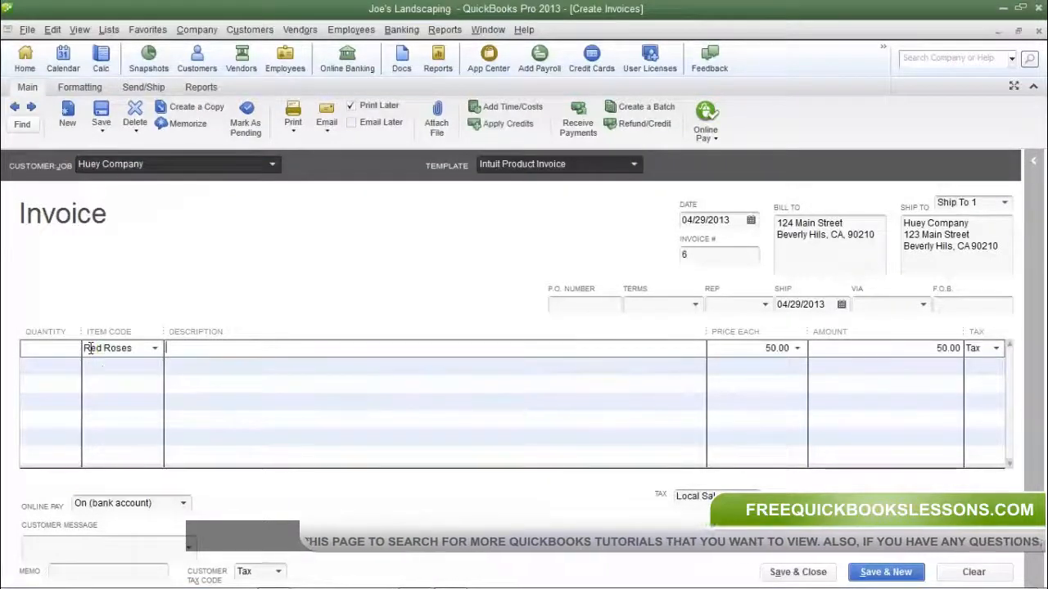
Choose the taxable sales code Tax for the Red Roses line of the invoice.
click(991, 349)
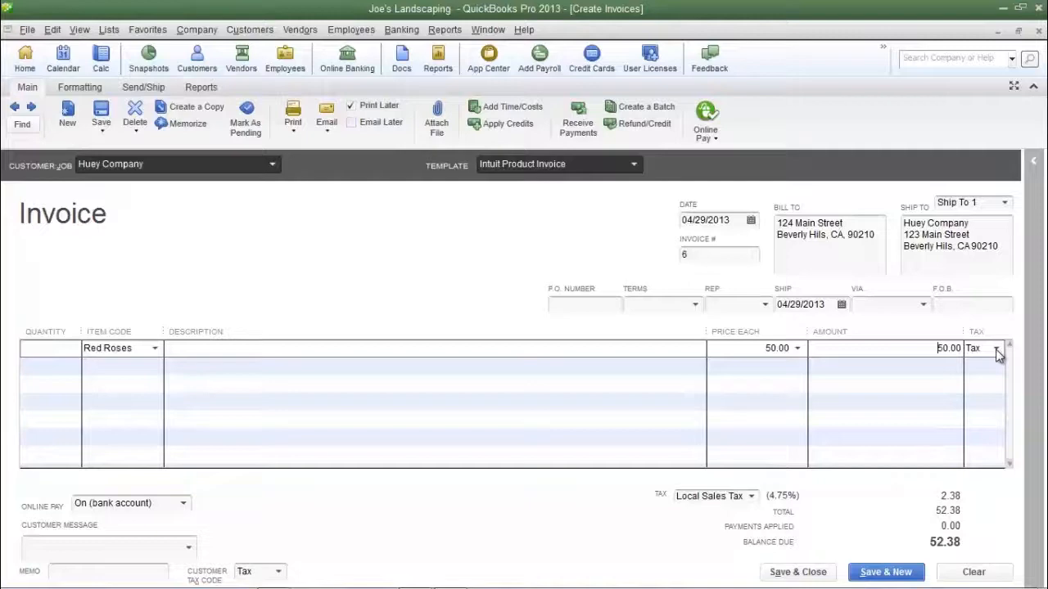
click(997, 352)
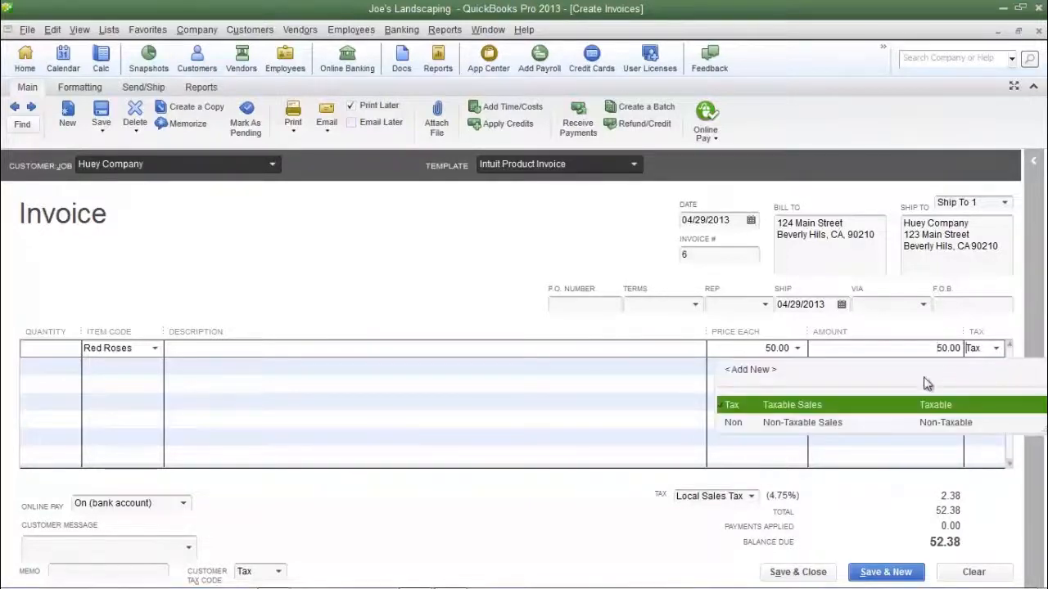
click(848, 407)
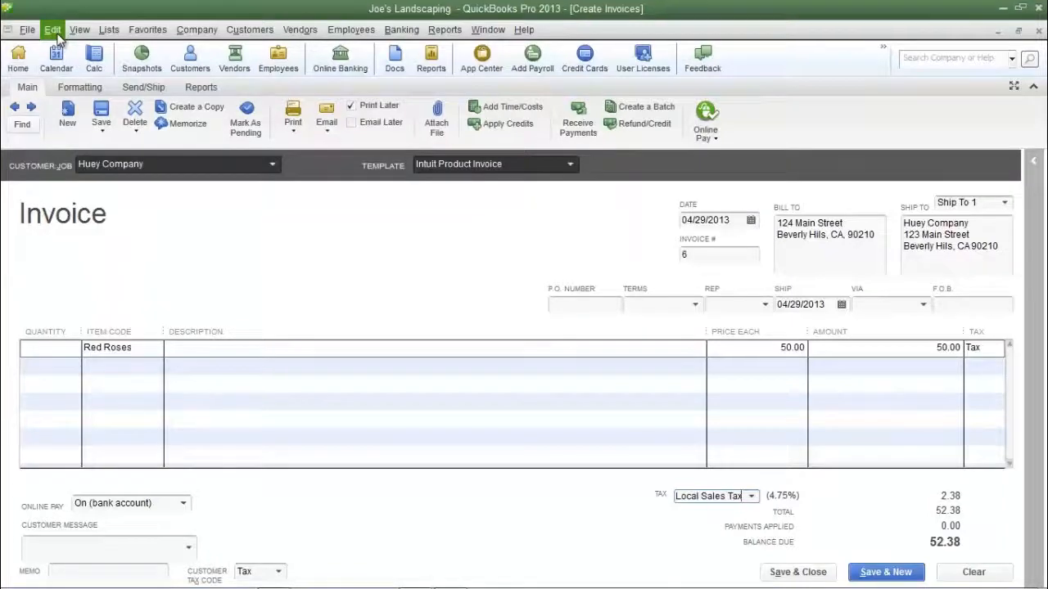
Open the company preferences for Sales Tax and examine the most common sales tax item setting.
click(53, 30)
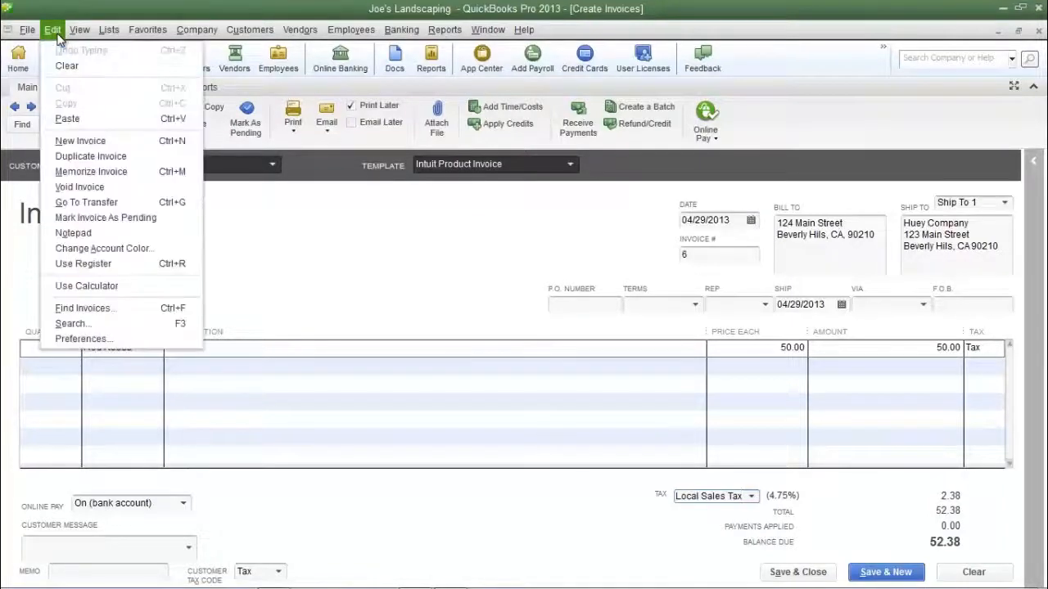
click(78, 339)
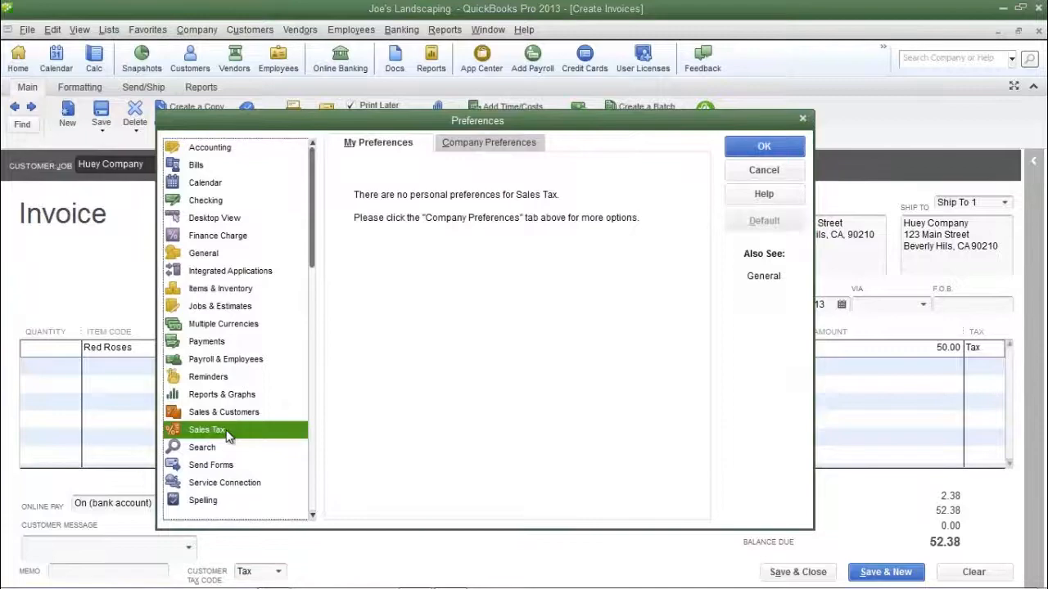
click(509, 143)
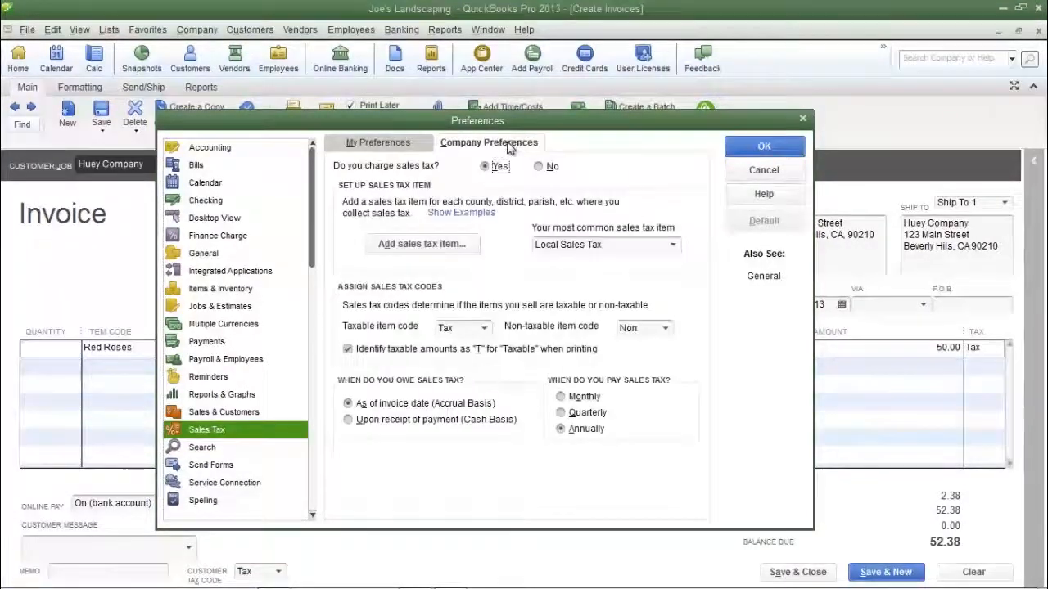
click(622, 244)
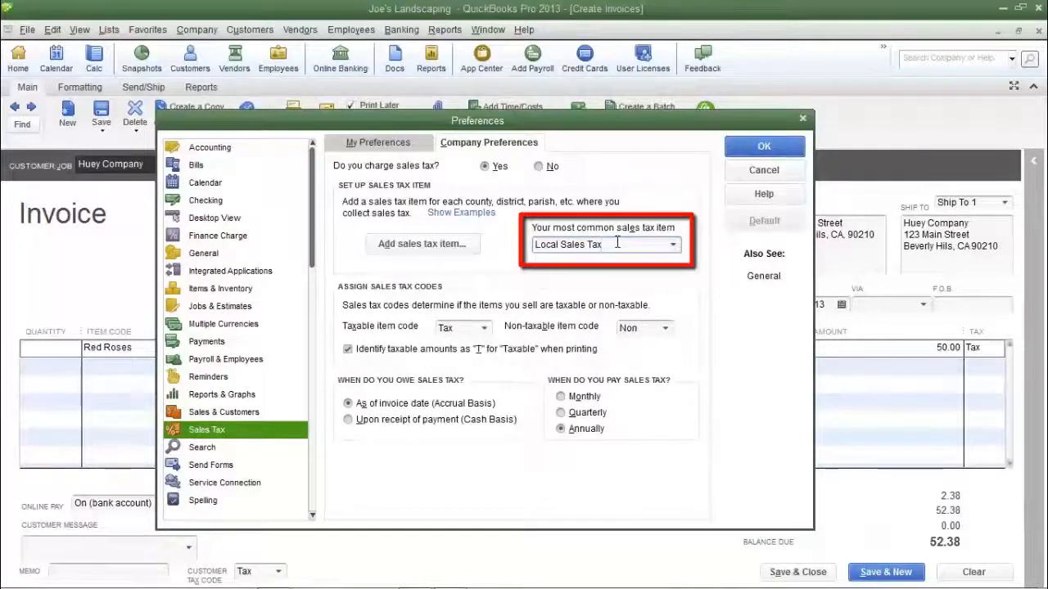
Review the choices available for the most common sales tax item and close the preferences without saving changes.
drag(603, 244, 534, 244)
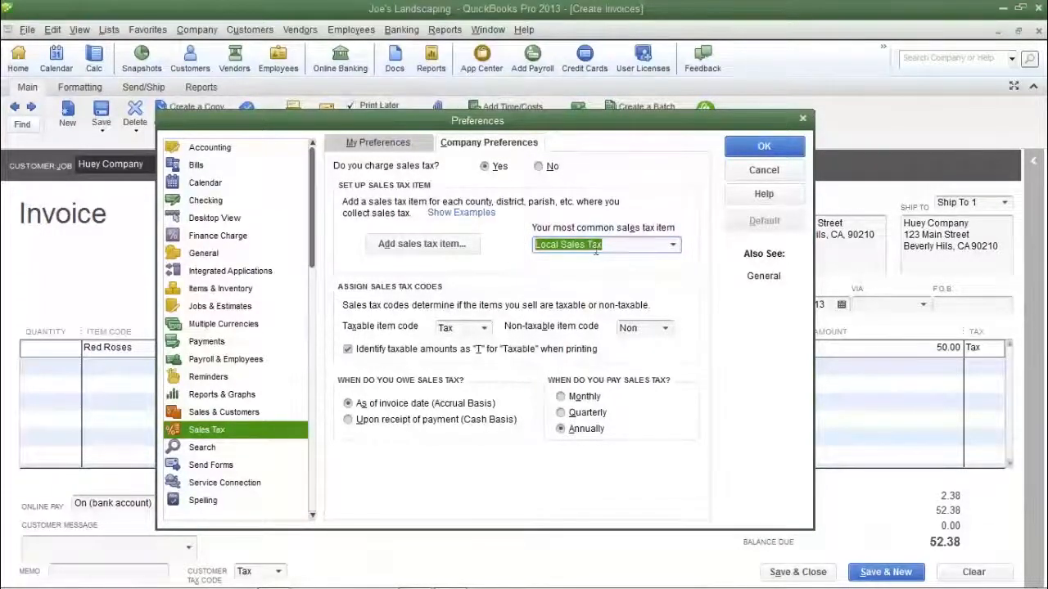
click(616, 249)
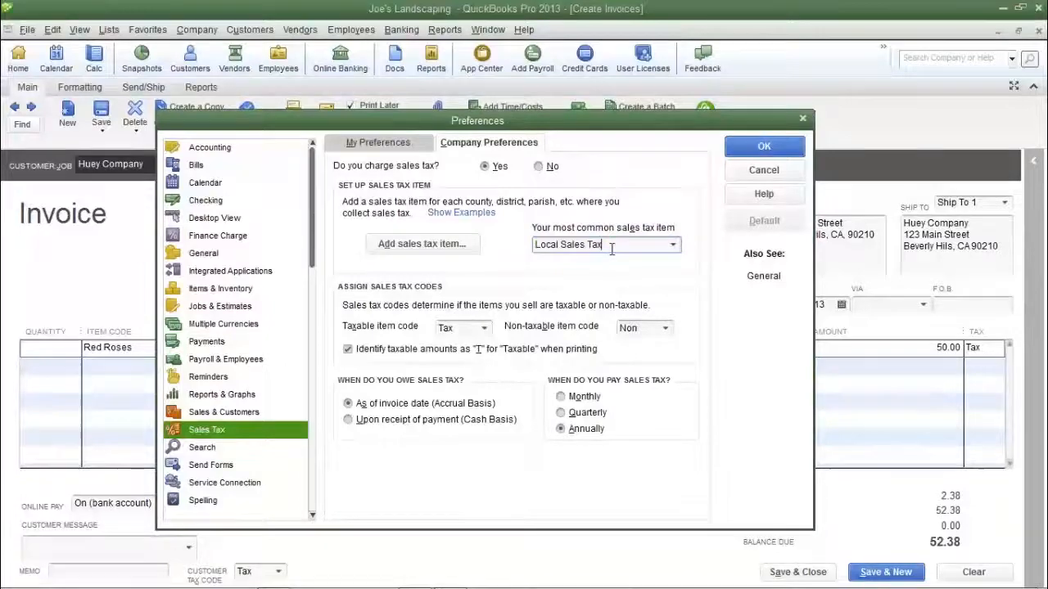
click(673, 246)
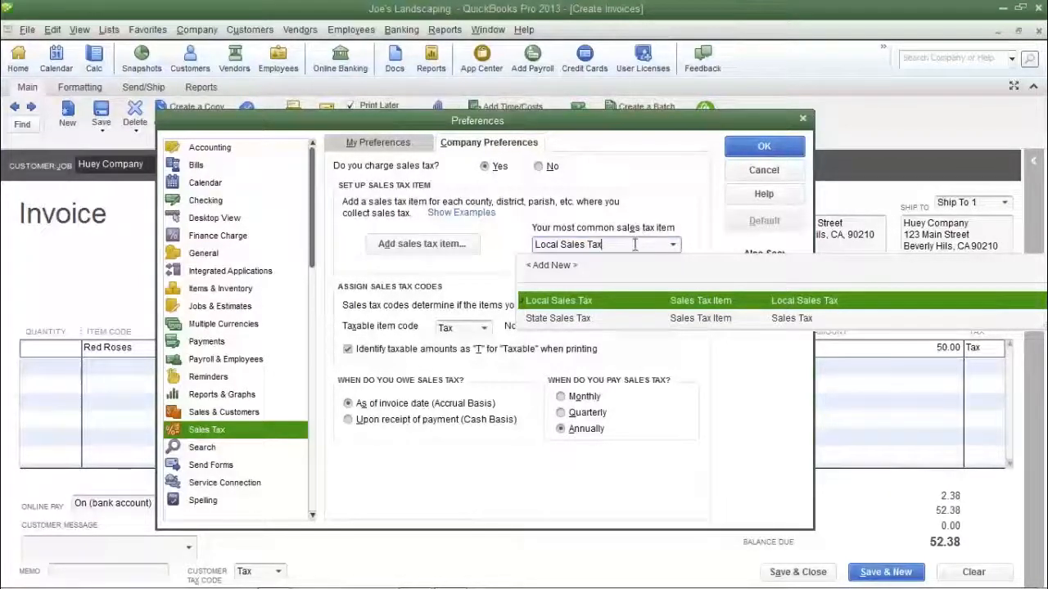
click(744, 173)
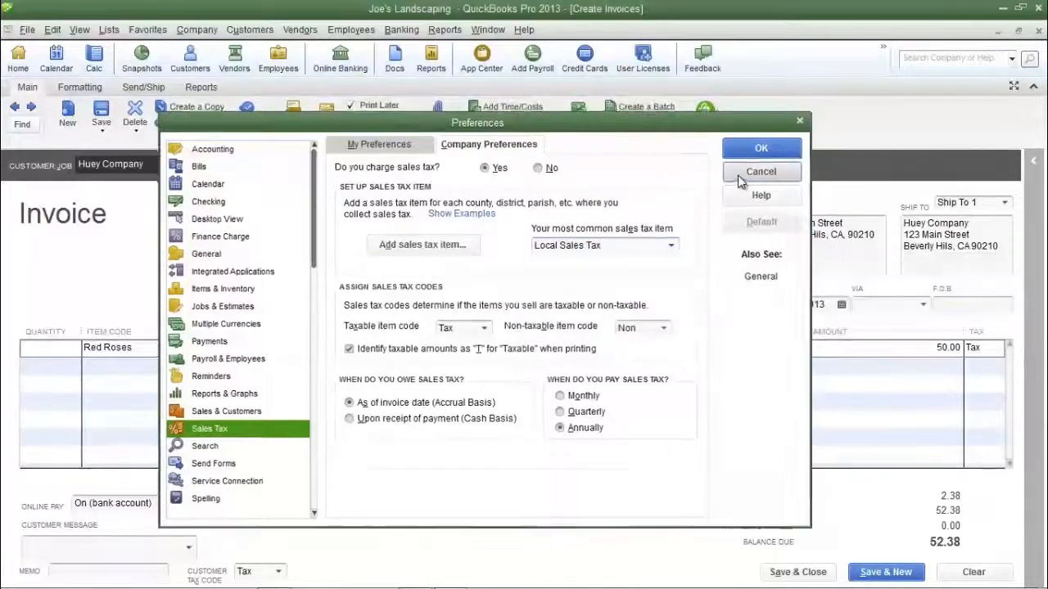
click(744, 172)
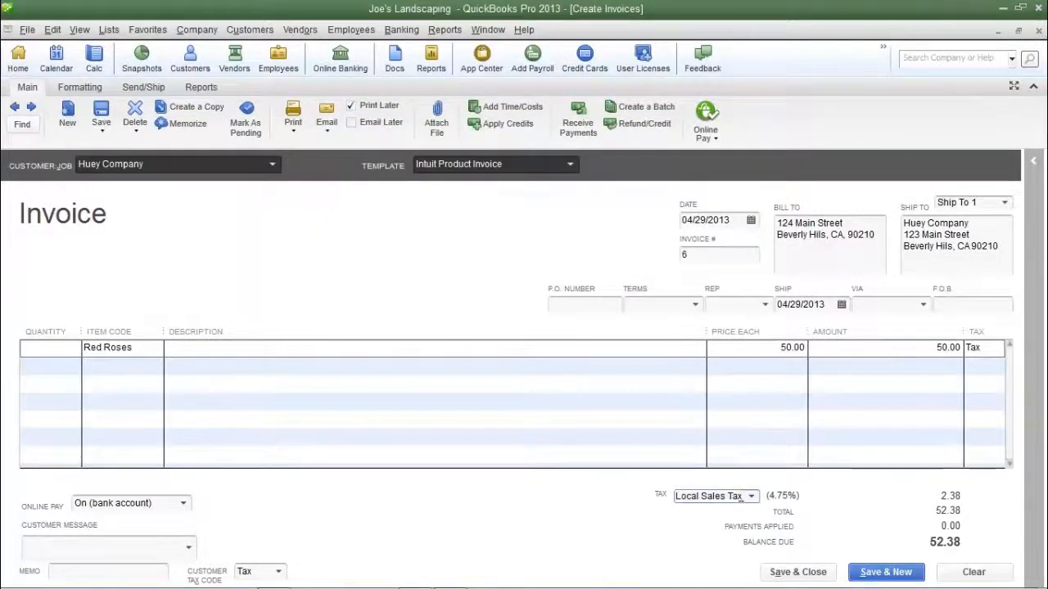
Change the sales tax item applied to the Huey Company invoice to State Sales Tax.
click(751, 496)
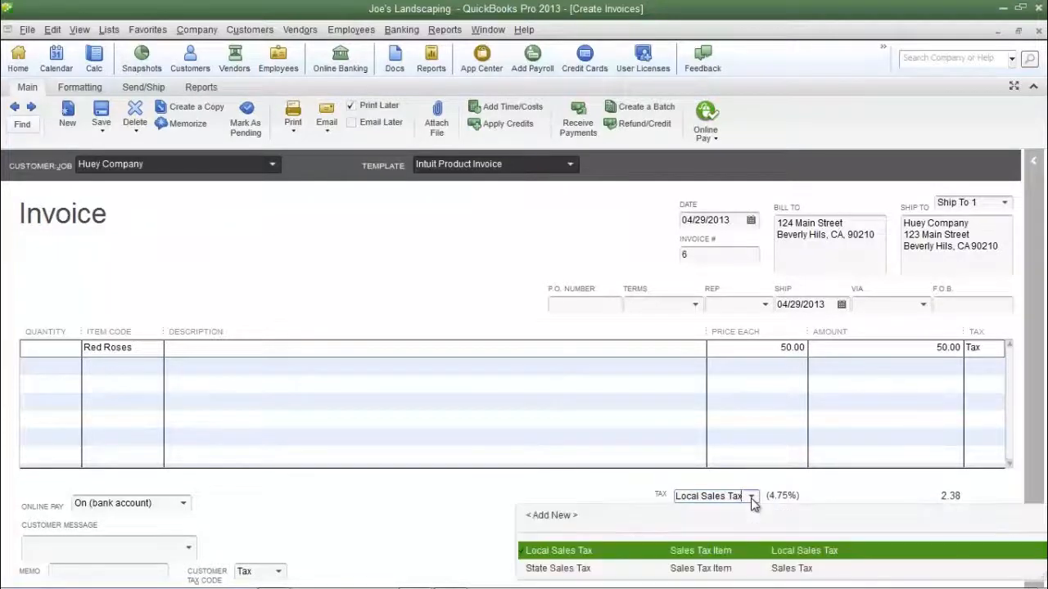
click(676, 573)
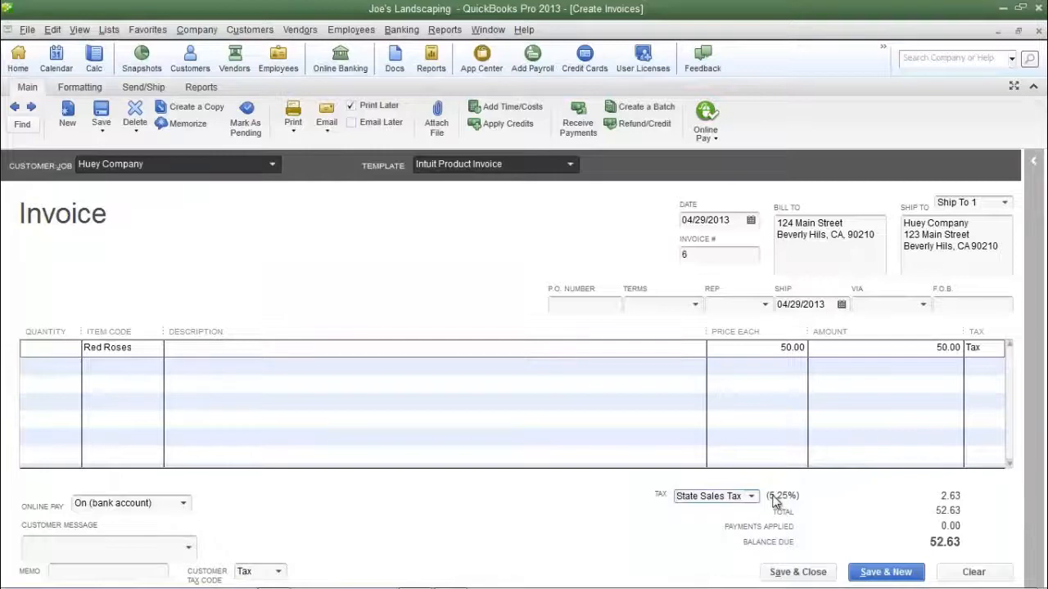